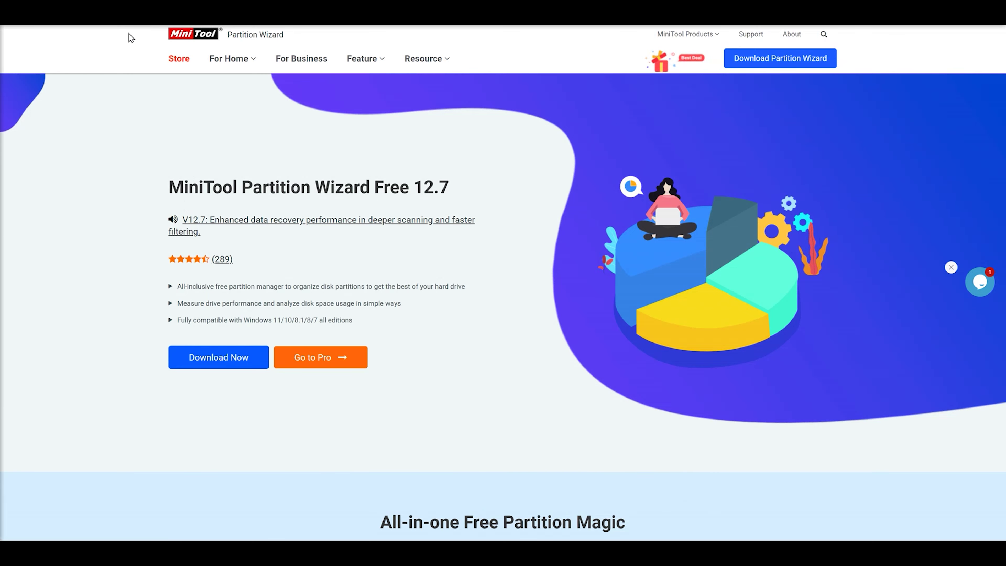
- Bring up the MiniTool store page comparing Partition Wizard edition prices
{"action": "left_click", "coordinate": [178, 59]}
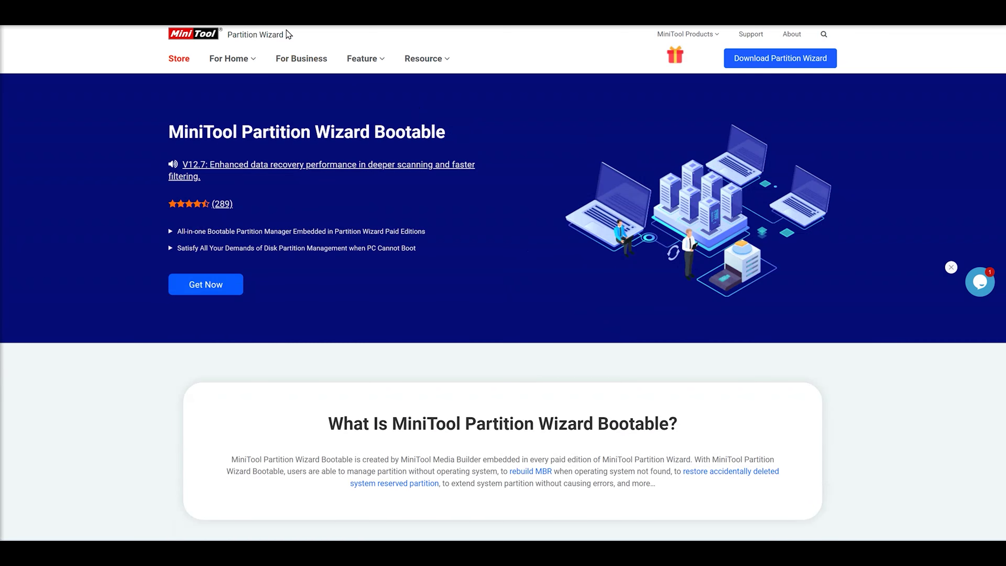
- Highlight the Bootable page title, then scroll through its feature cards and How to Obtain section
{"action": "left_click_drag", "start_coordinate": [168, 132], "coordinate": [458, 129]}
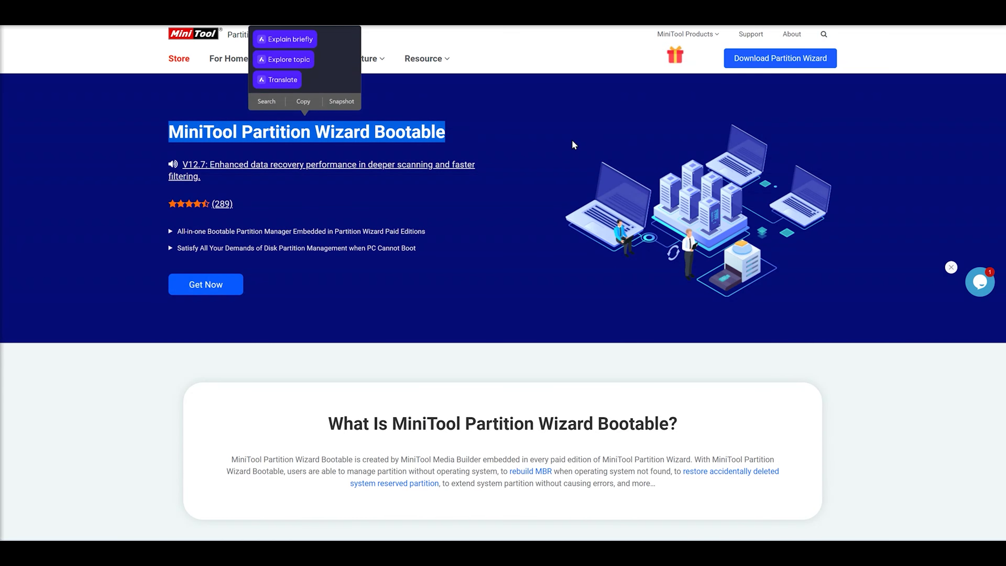
{"action": "left_click", "coordinate": [527, 160]}
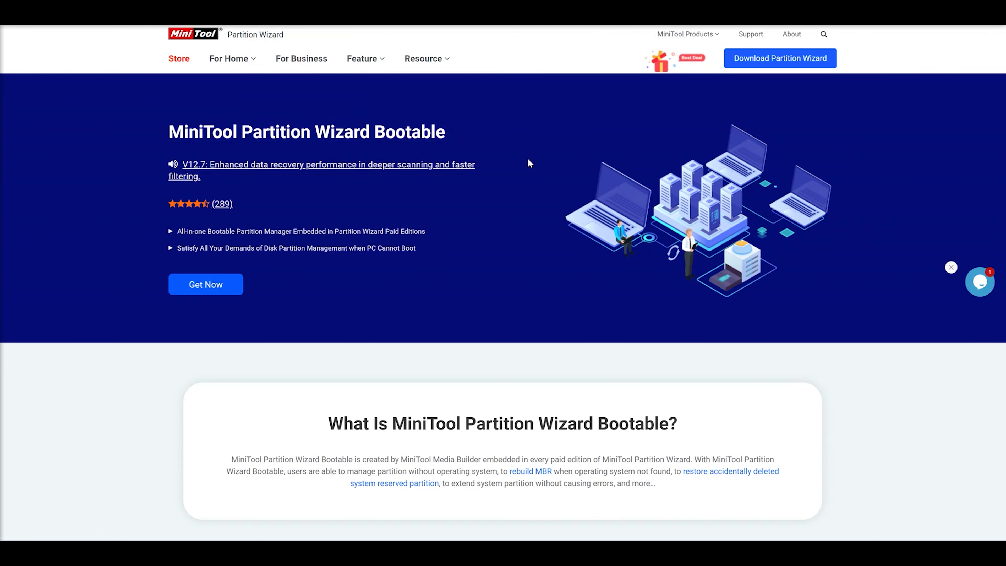
{"action": "scroll", "coordinate": [528, 157], "scroll_direction": "down", "scroll_amount": 10}
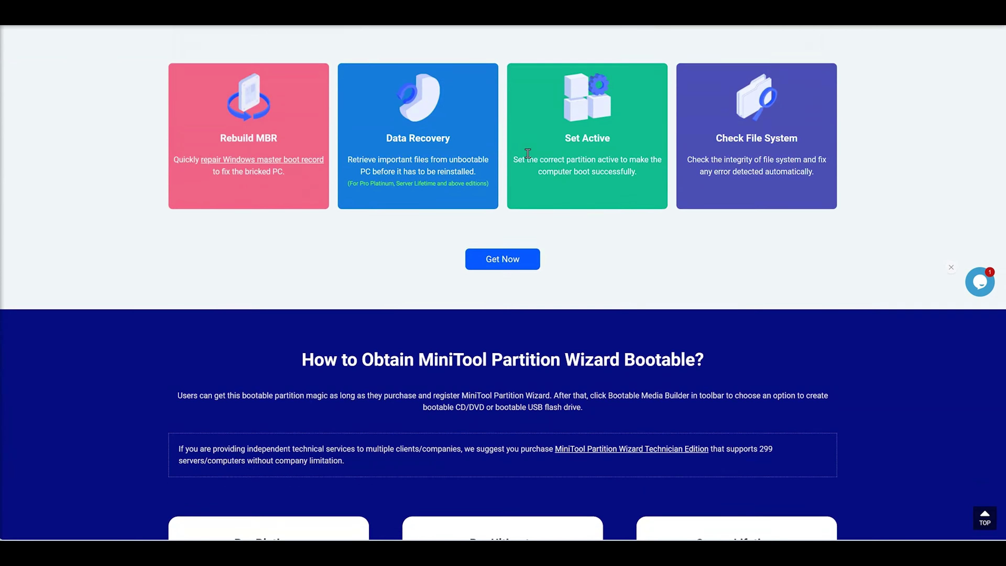
{"action": "scroll", "coordinate": [529, 152], "scroll_direction": "down", "scroll_amount": 15}
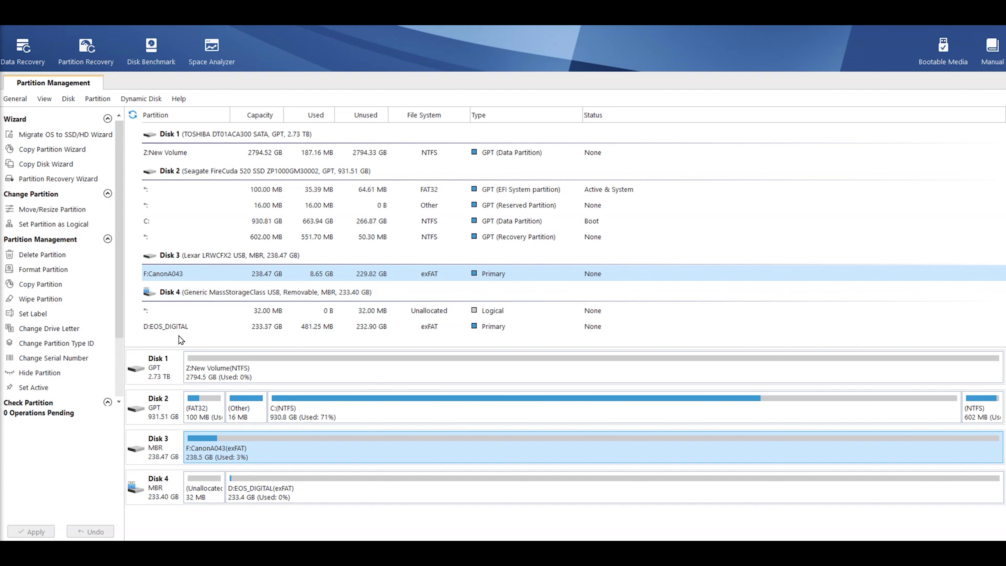
- Select the 233.37 GB exFAT D:EOS_DIGITAL partition on Disk 4
{"action": "left_click", "coordinate": [185, 327]}
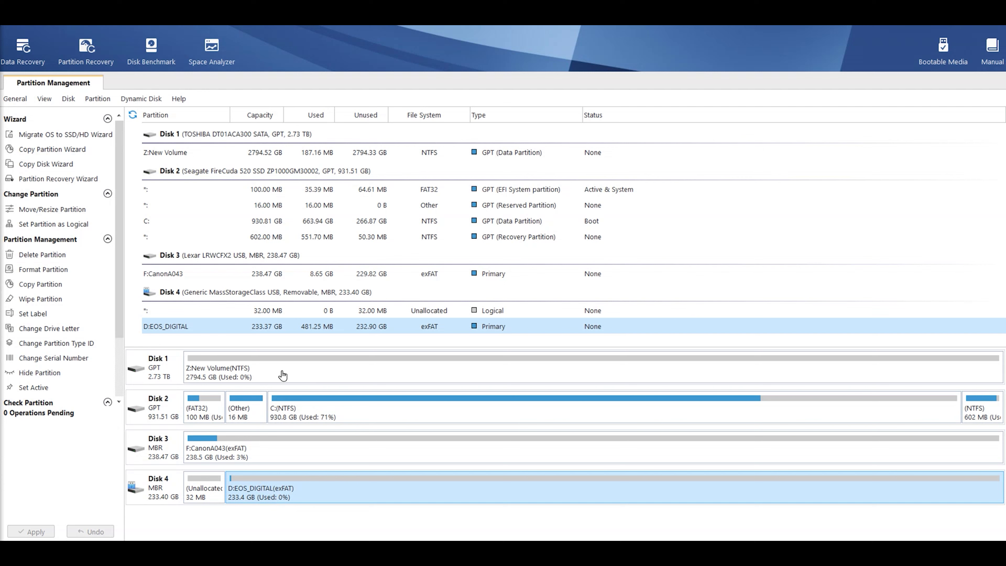
- Select Disk 1's 2794.52 GB NTFS Z:New Volume partition in the disk map
{"action": "left_click", "coordinate": [274, 377]}
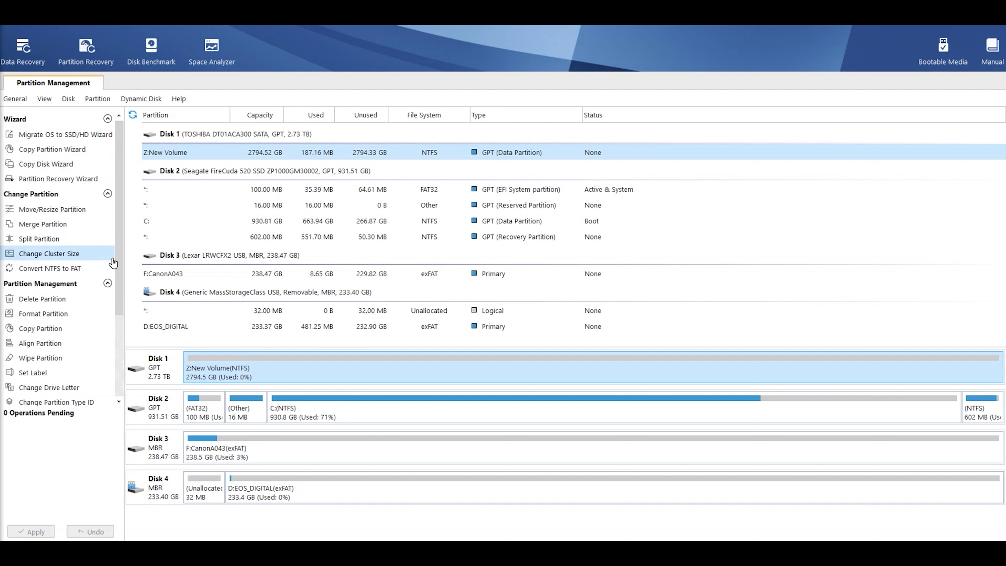
{"action": "left_click", "coordinate": [42, 210]}
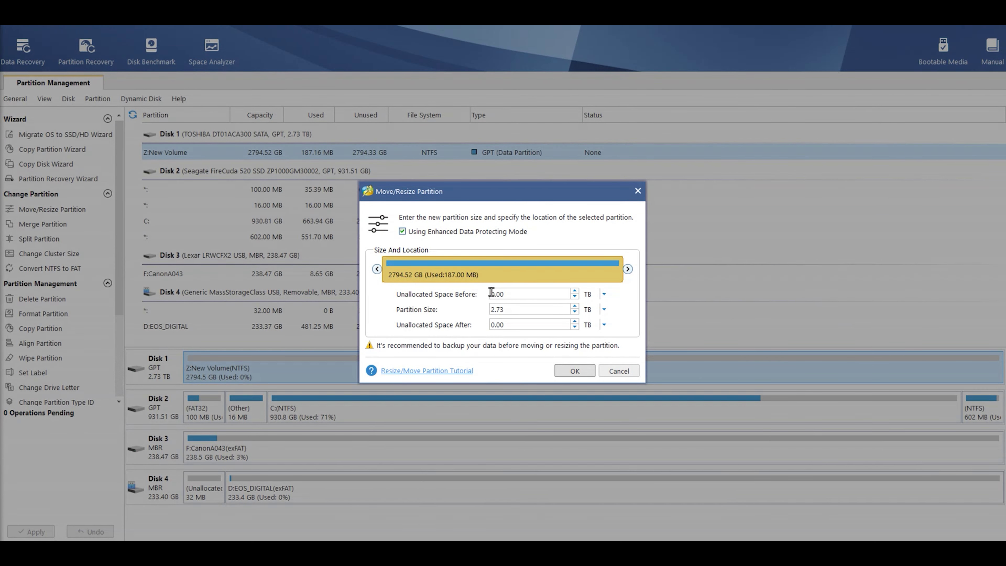
{"action": "left_click", "coordinate": [605, 309]}
{"action": "left_click", "coordinate": [599, 332]}
{"action": "left_click", "coordinate": [605, 309]}
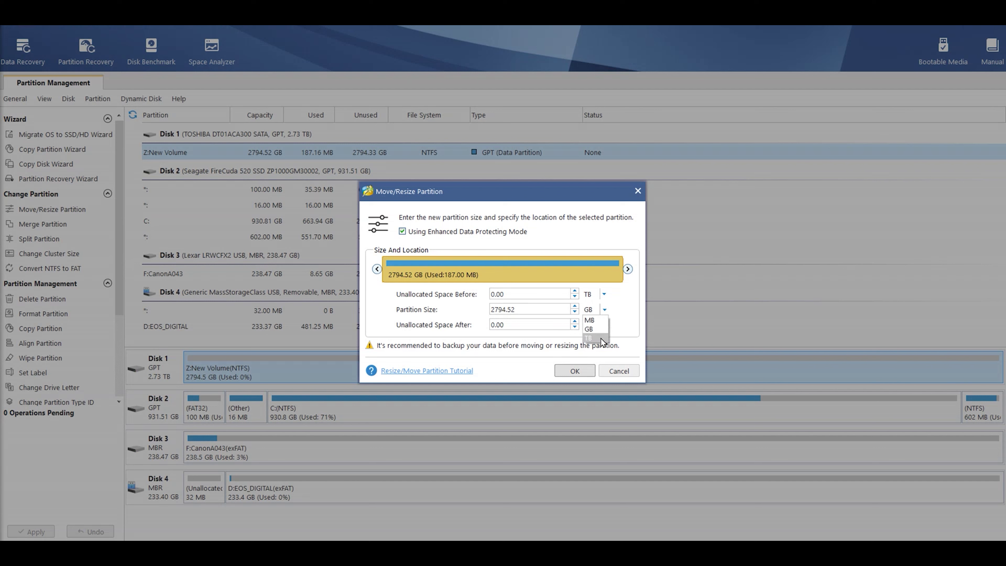
{"action": "left_click", "coordinate": [600, 338]}
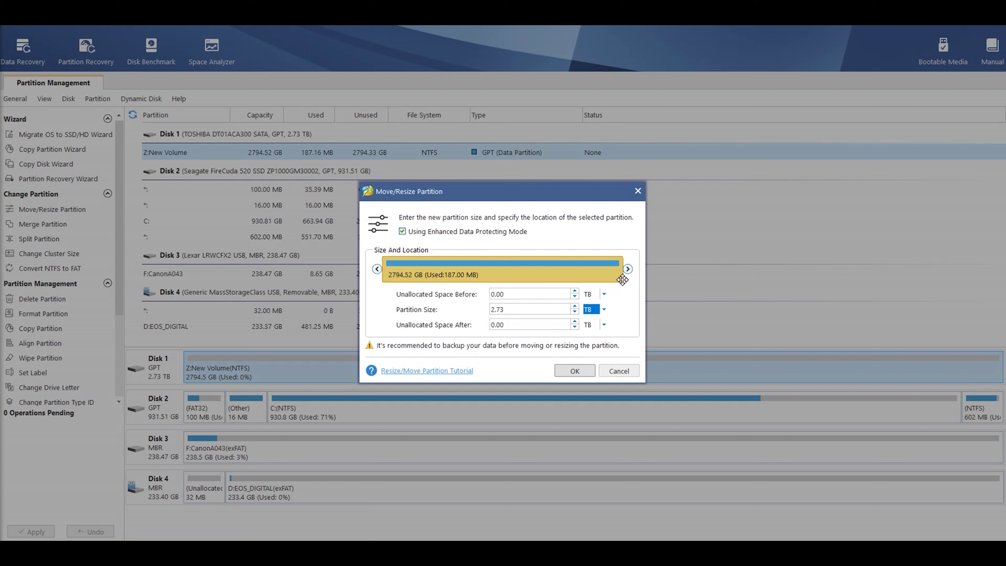
{"action": "left_click_drag", "start_coordinate": [625, 279], "coordinate": [502, 280]}
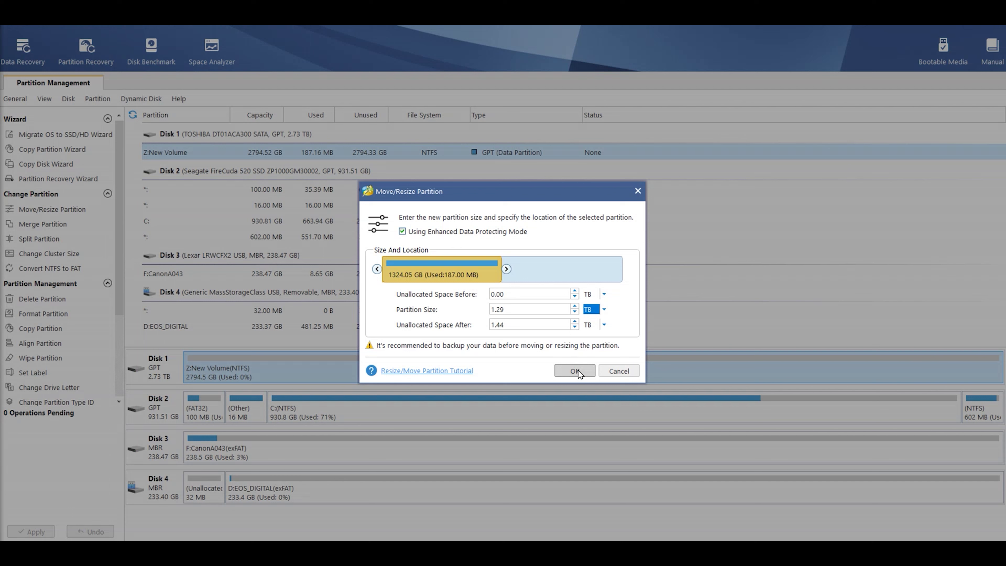
{"action": "left_click_drag", "start_coordinate": [503, 280], "coordinate": [644, 280]}
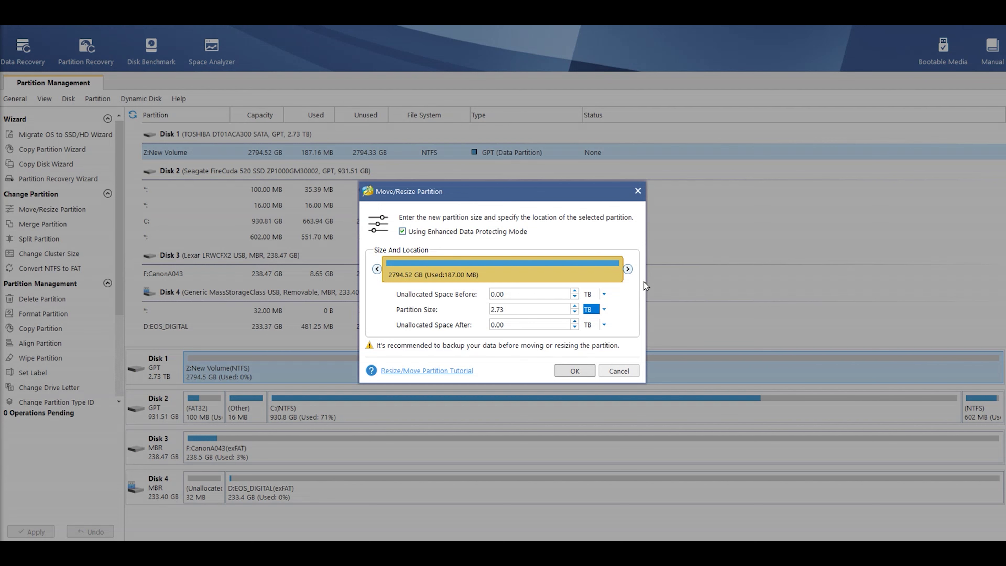
{"action": "left_click", "coordinate": [618, 370]}
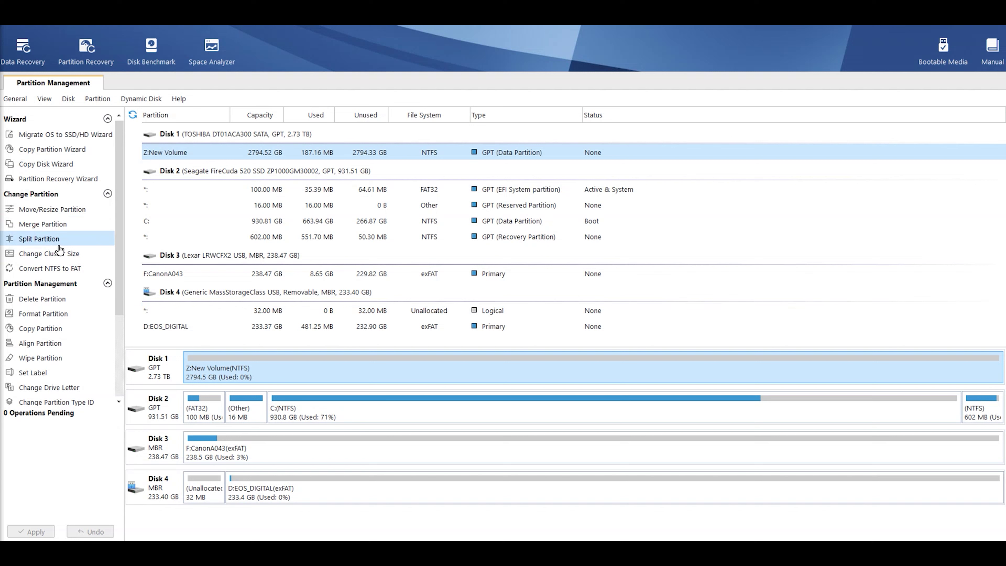
- Preview a split of Z:New Volume by moving the size divider, then cancel without queuing it
{"action": "left_click", "coordinate": [56, 239]}
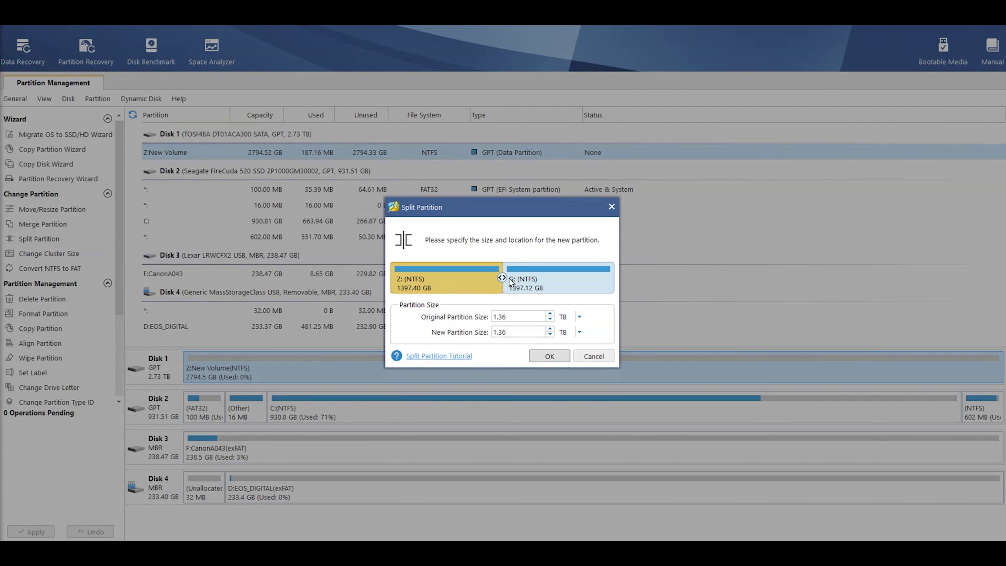
{"action": "left_click_drag", "start_coordinate": [503, 277], "coordinate": [479, 284]}
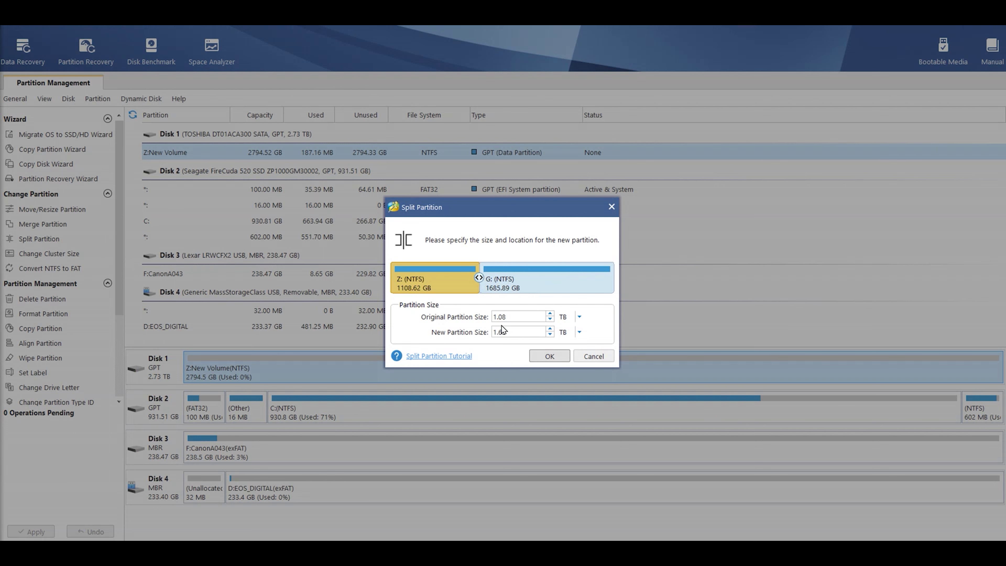
{"action": "left_click", "coordinate": [588, 359]}
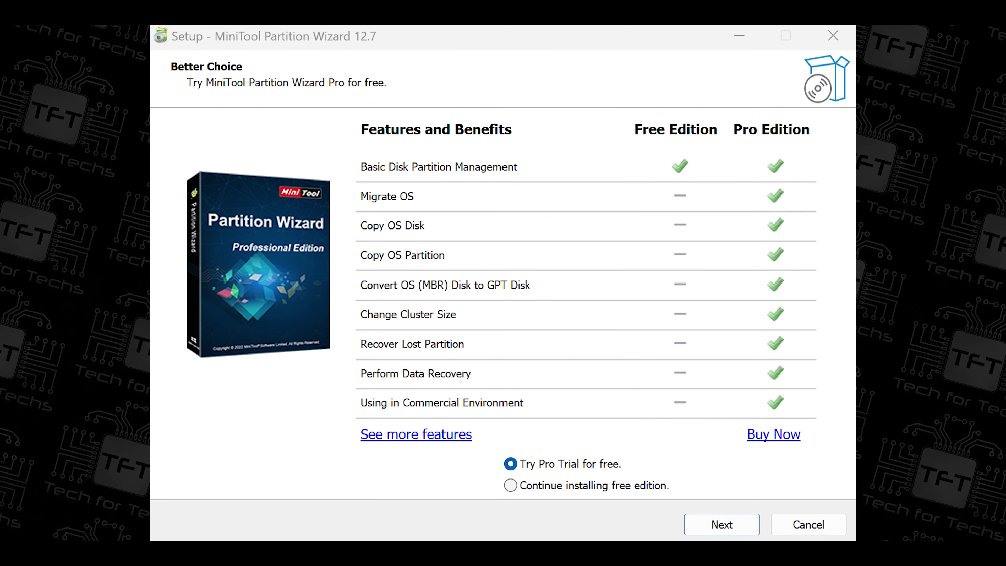
- Skip the installer's Better Choice Pro edition offer with Next
{"action": "key", "text": "Return"}
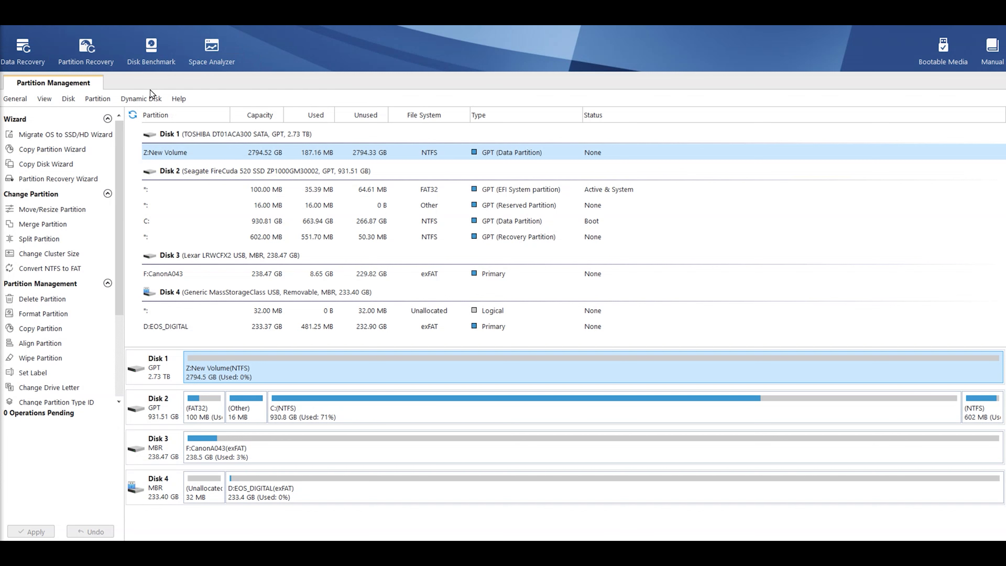
- Launch the Data Recovery module showing the eight logical drives to recover from
{"action": "left_click", "coordinate": [23, 51]}
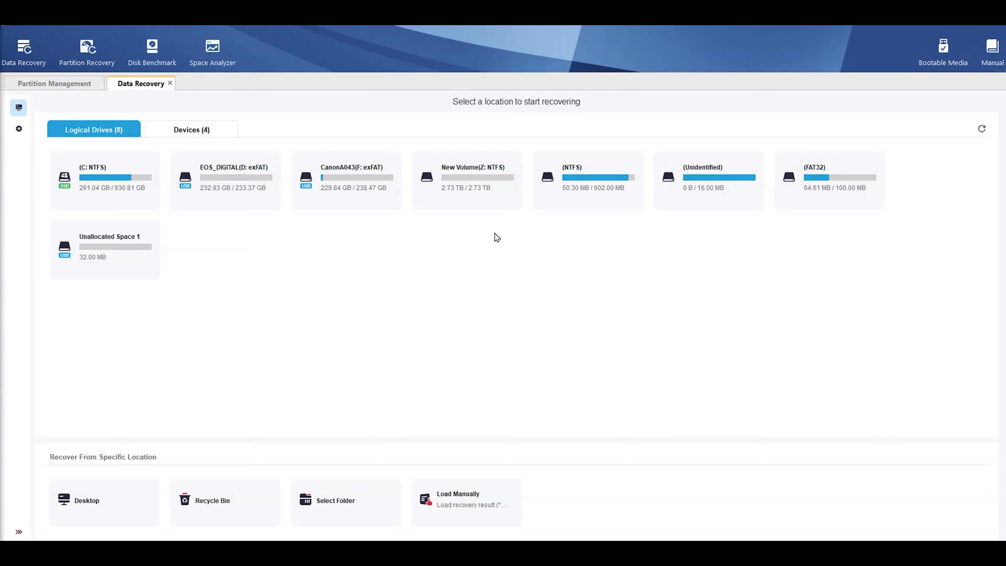
- Scan New Volume (Z:) for recoverable files and expand the Deleted Files results
{"action": "mouse_move", "coordinate": [484, 186]}
{"action": "left_click", "coordinate": [471, 210]}
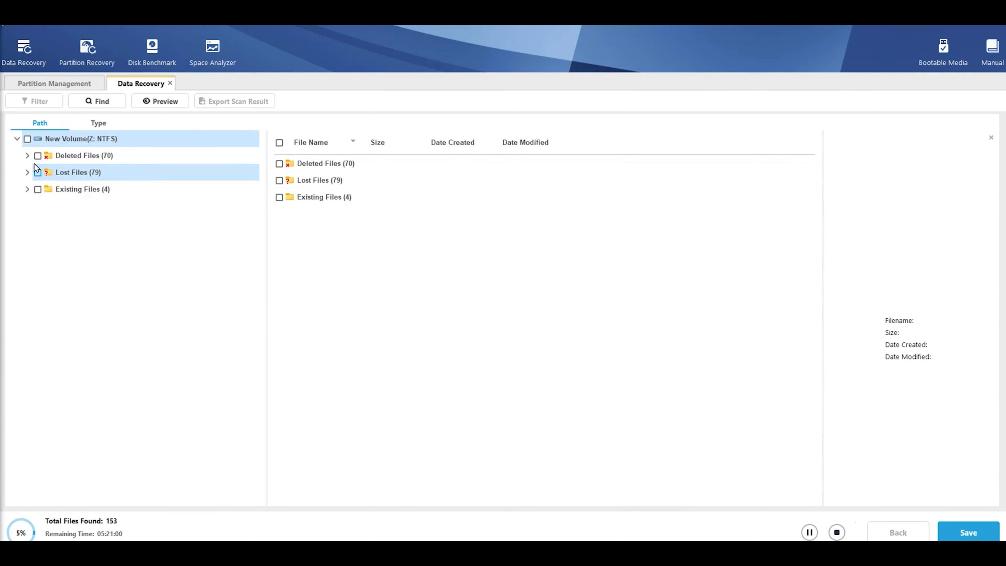
{"action": "left_click", "coordinate": [28, 156]}
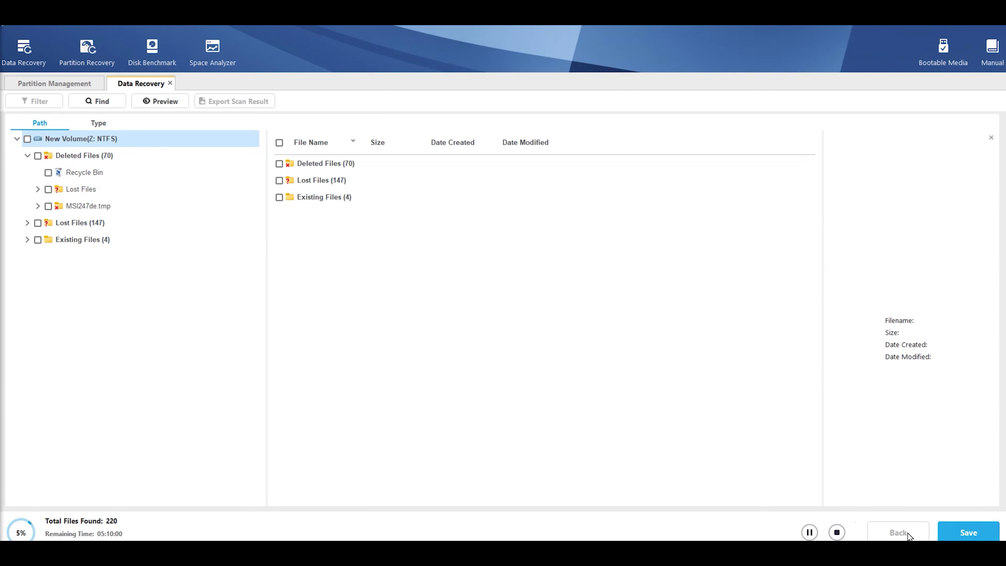
- Stop the Z: scan, then close the recovery results without saving the scan result
{"action": "left_click", "coordinate": [837, 532]}
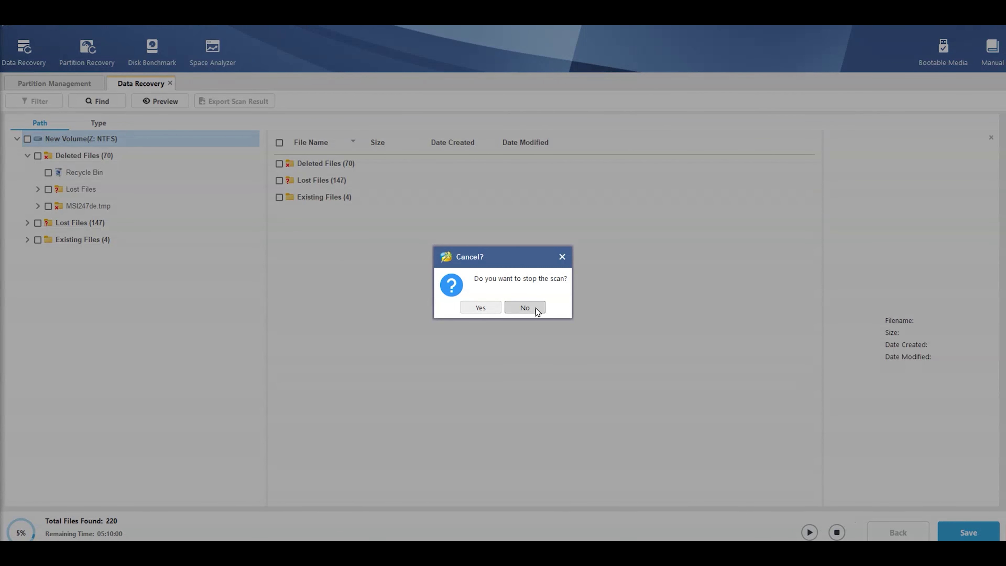
{"action": "left_click", "coordinate": [485, 309]}
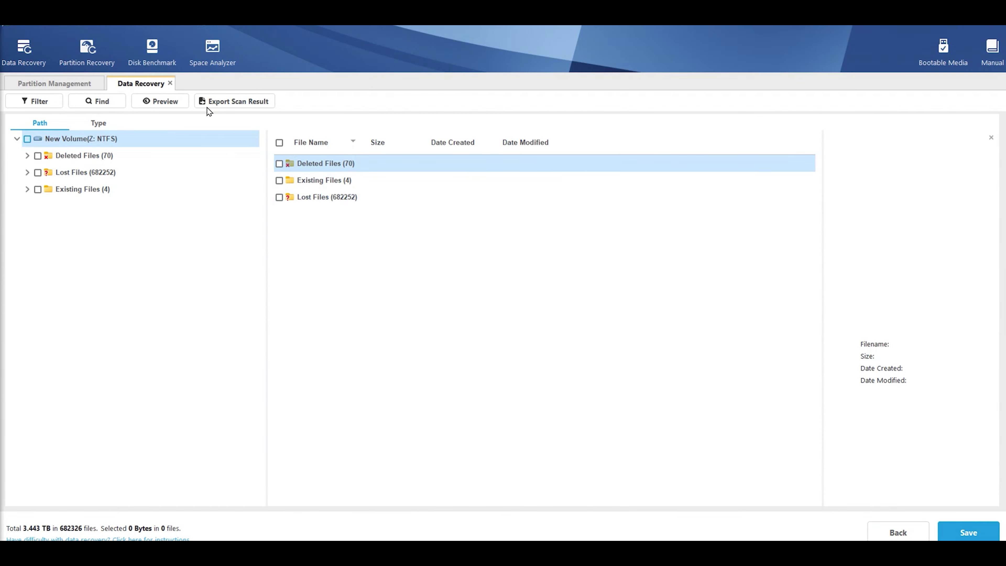
{"action": "left_click", "coordinate": [170, 82]}
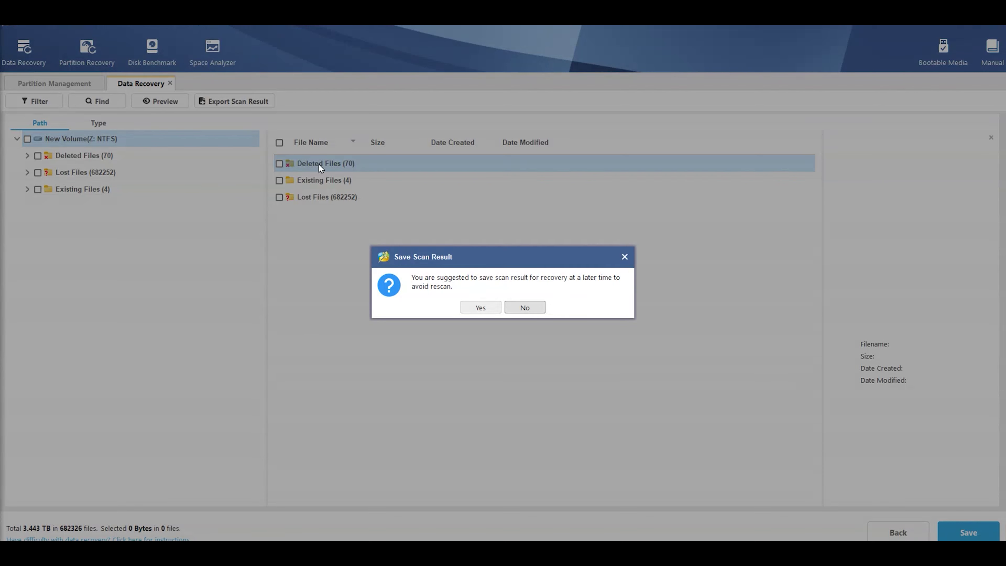
{"action": "left_click", "coordinate": [484, 308]}
{"action": "left_click", "coordinate": [473, 281]}
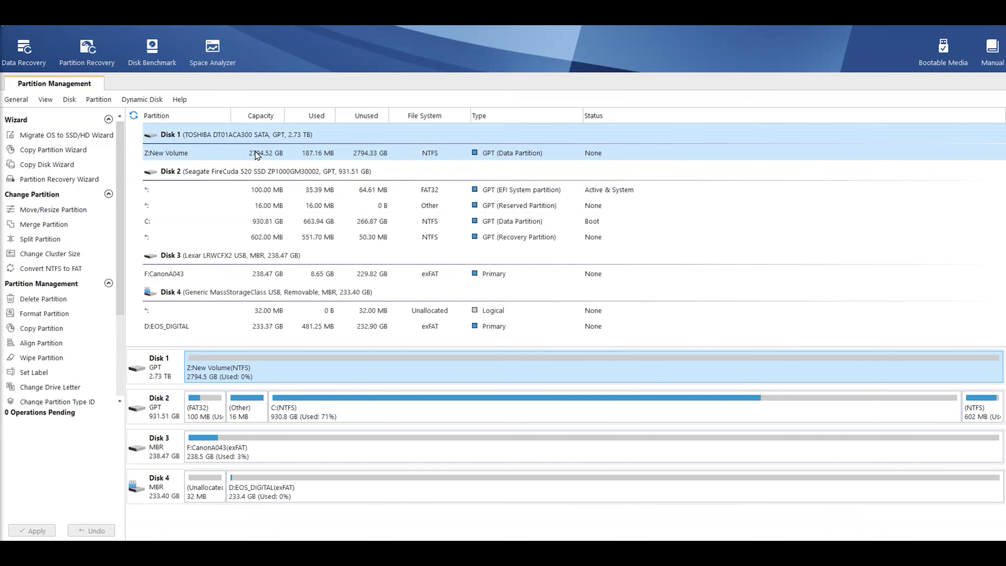
- Benchmark drive C and cancel at 50% once 4 KB and 8 KB speeds are charted
{"action": "left_click", "coordinate": [162, 47]}
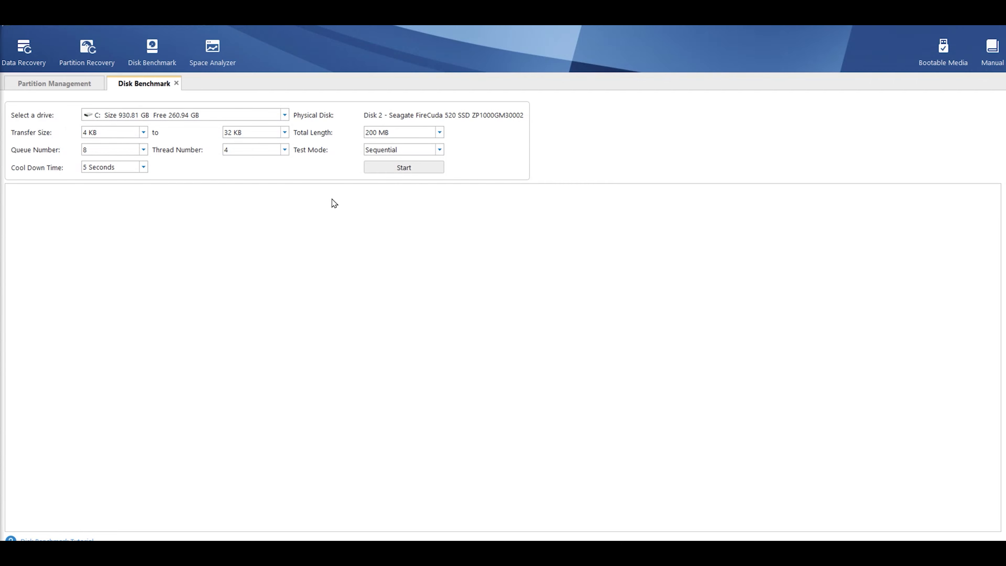
{"action": "left_click", "coordinate": [423, 171]}
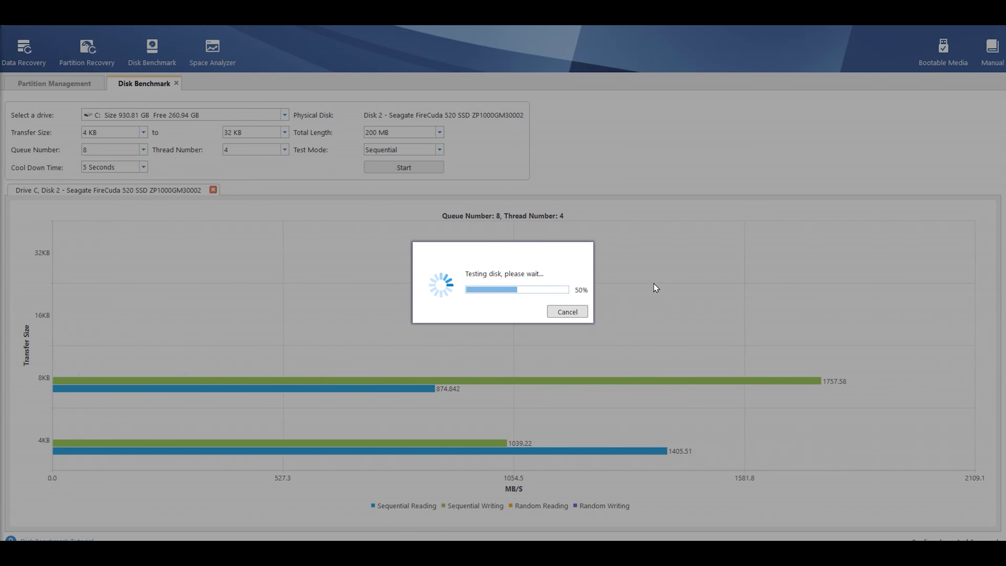
{"action": "left_click", "coordinate": [571, 313]}
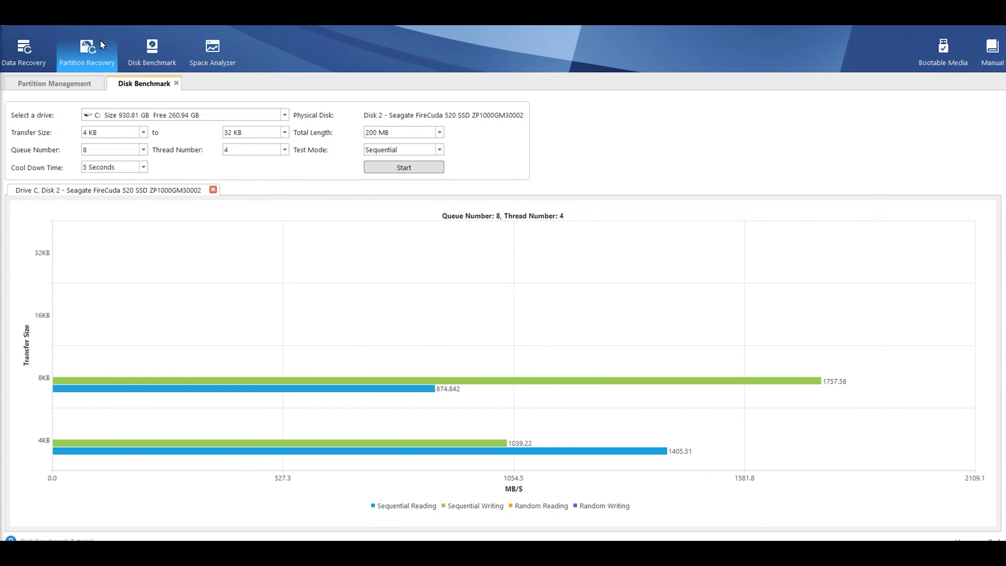
- Scan drive C: in Space Analyzer, showing 669.87 GB used, 260.94 GB free, Users largest
{"action": "left_click", "coordinate": [214, 46]}
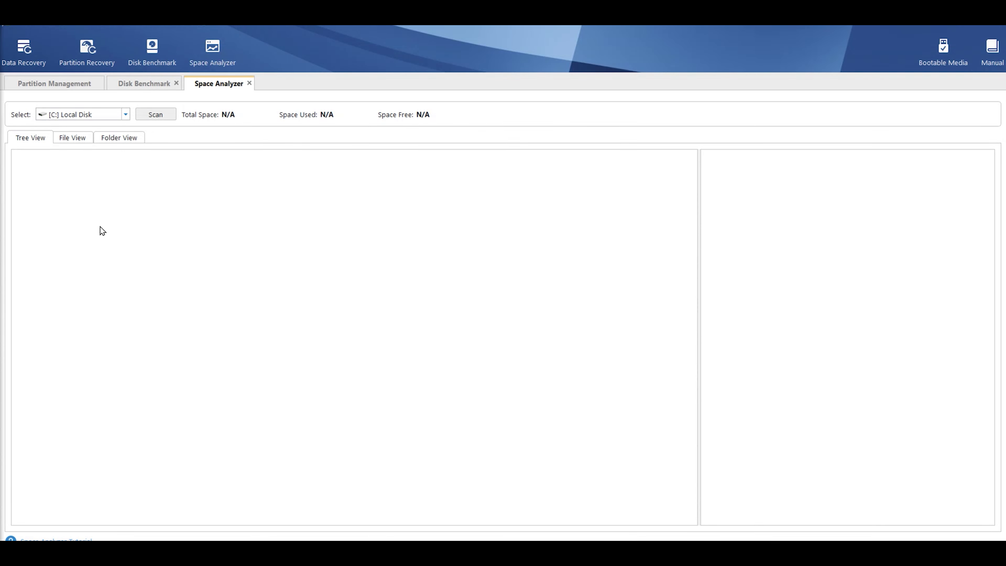
{"action": "left_click", "coordinate": [157, 114]}
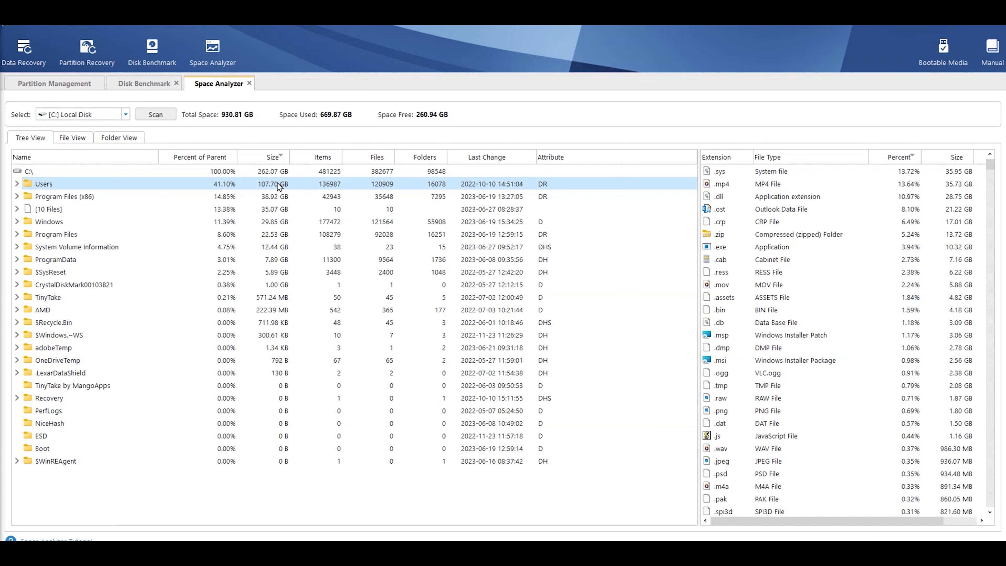
- Expand Users and the user profile folder, then select the .sys, .mp4, .dll and .ost file types
{"action": "left_click", "coordinate": [17, 184]}
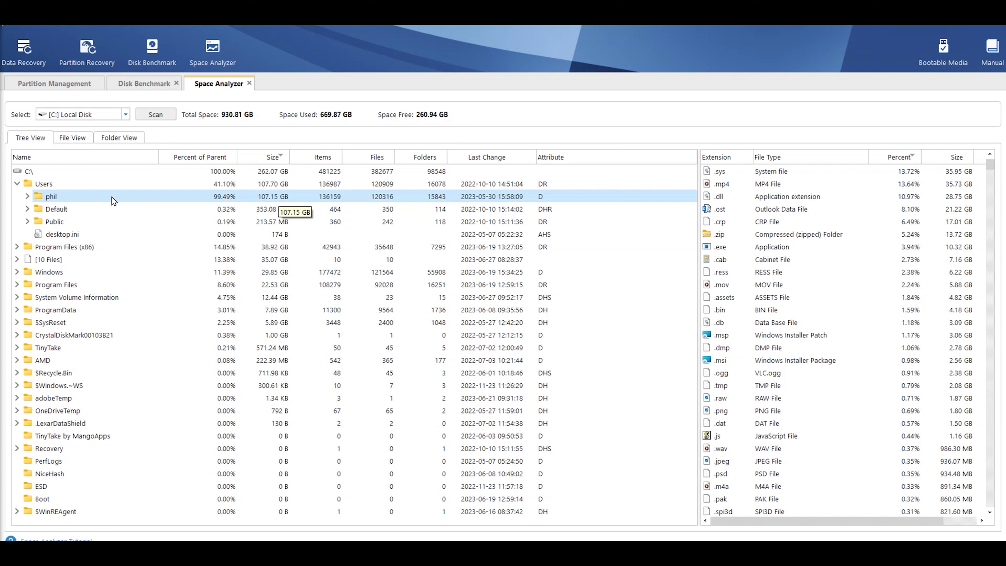
{"action": "left_click", "coordinate": [27, 197]}
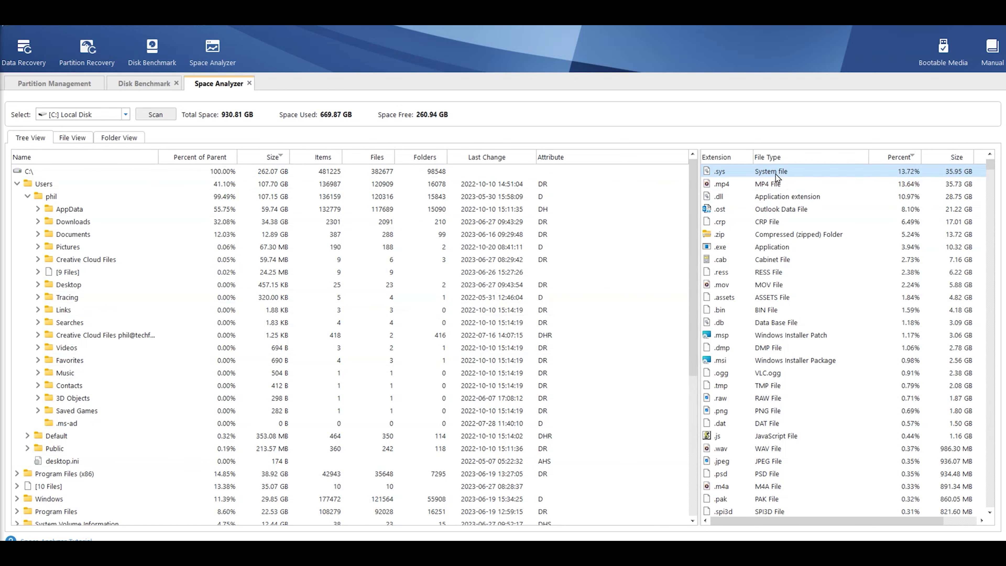
{"action": "left_click", "coordinate": [783, 171]}
{"action": "left_click", "coordinate": [762, 184]}
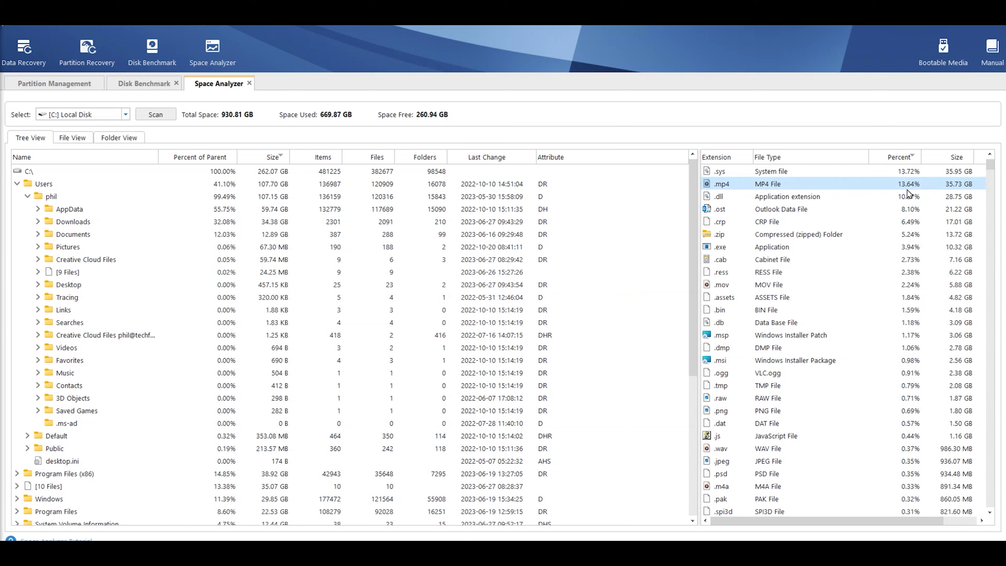
{"action": "left_click", "coordinate": [806, 195]}
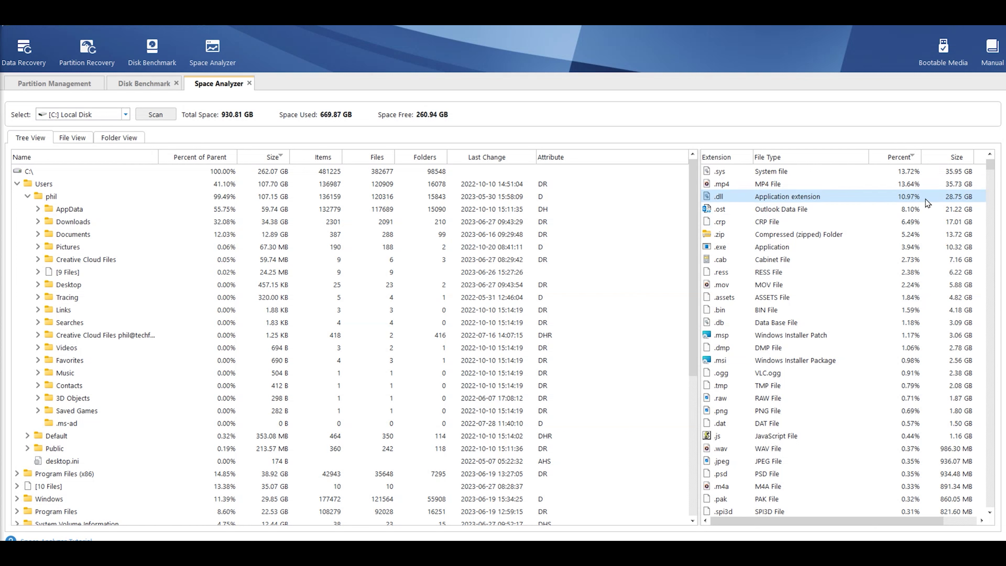
{"action": "left_click", "coordinate": [777, 213]}
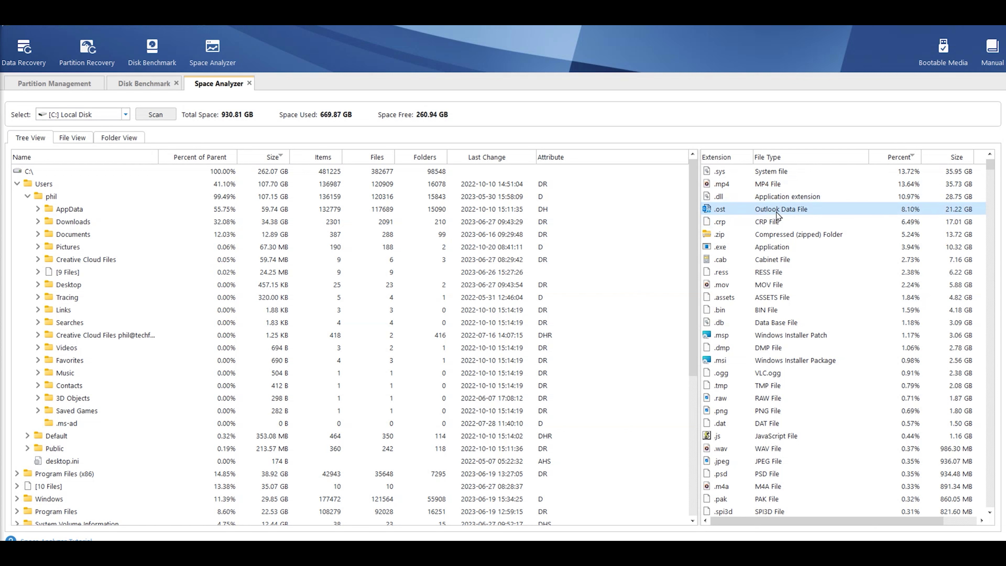
{"action": "left_click", "coordinate": [812, 222], "text": "shift"}
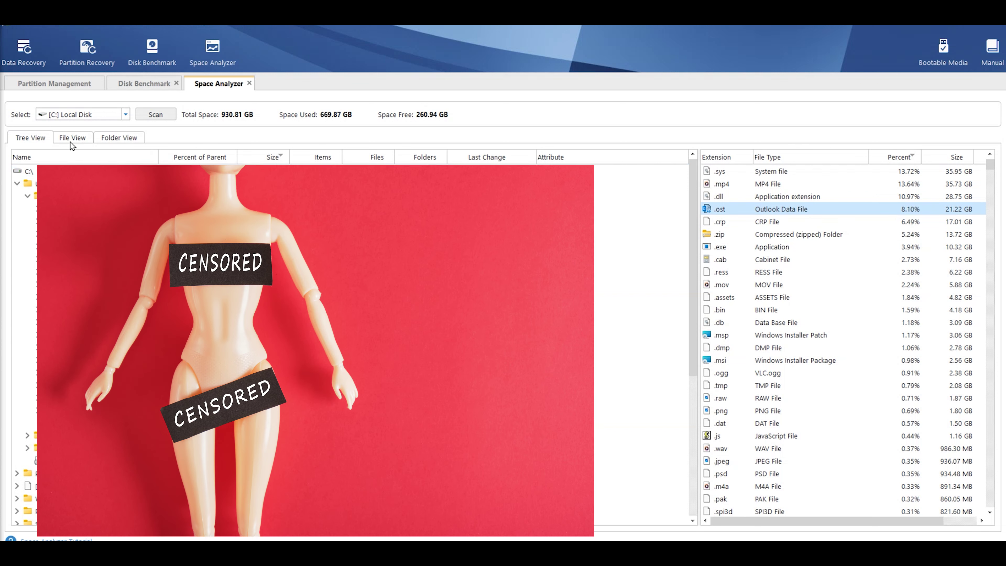
- Show File View, then Folder View ranking directories by drive share; open and close the online manual
{"action": "left_click", "coordinate": [72, 139]}
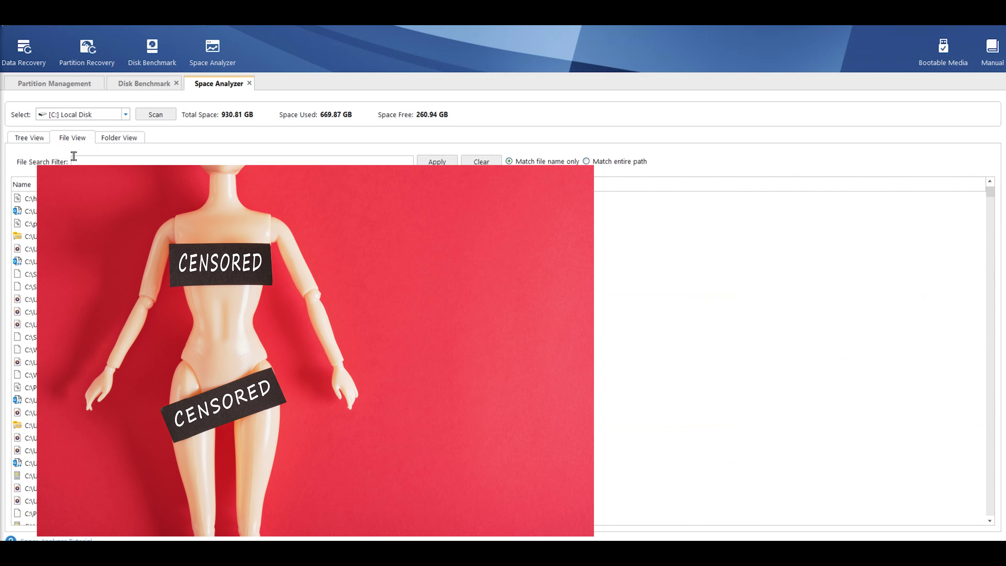
{"action": "left_click", "coordinate": [122, 138]}
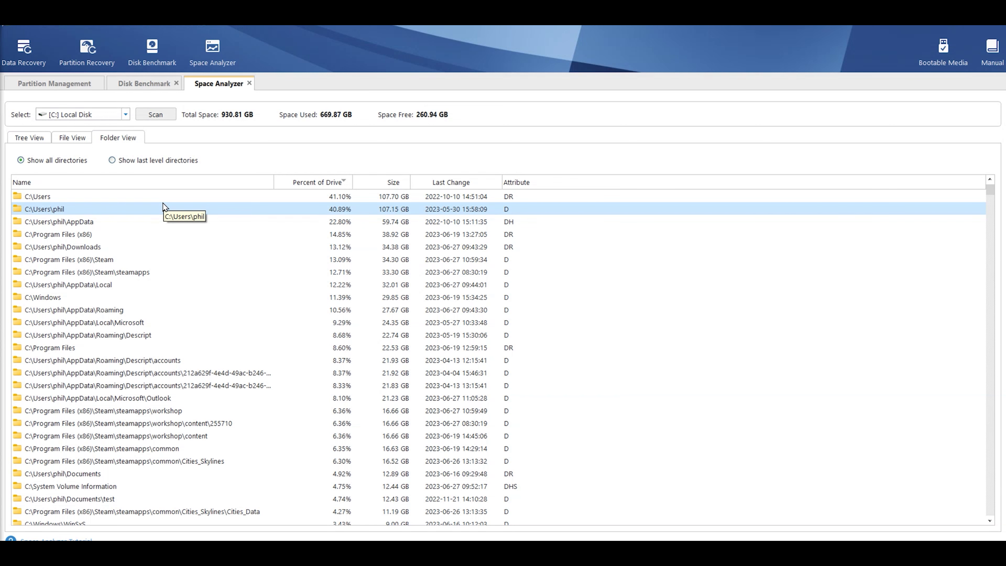
{"action": "left_click", "coordinate": [992, 51]}
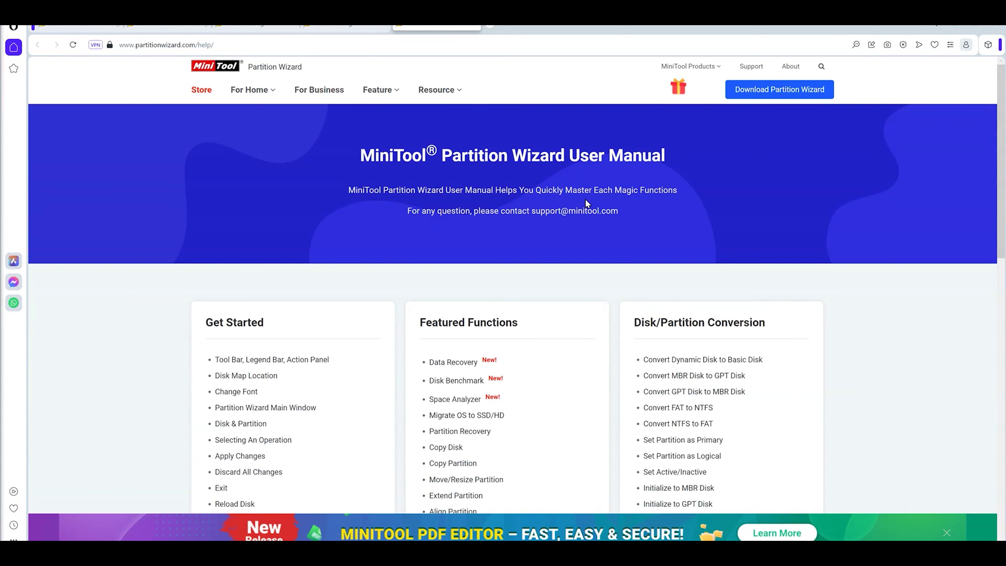
{"action": "left_click", "coordinate": [953, 30]}
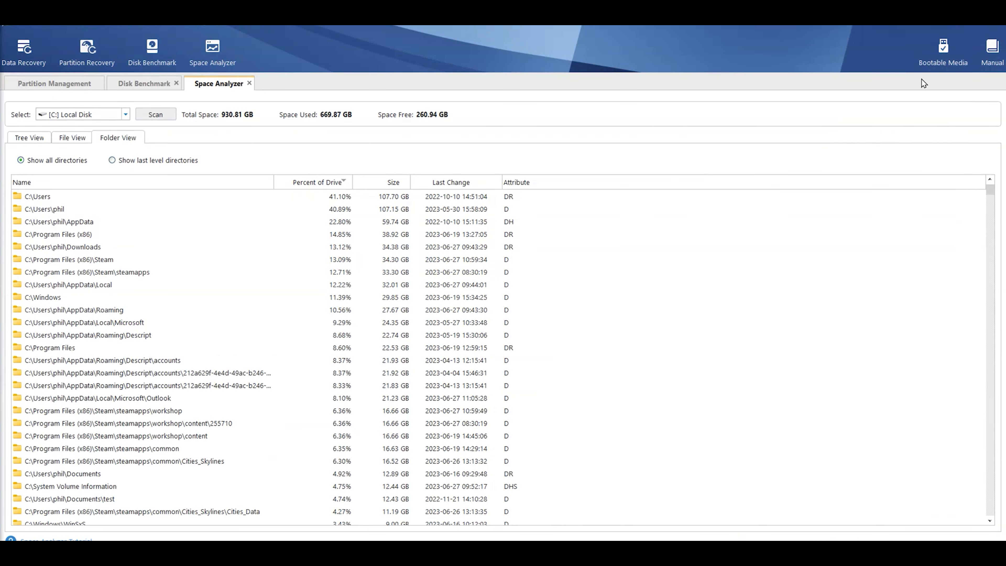
- Launch MiniTool Media Builder from the Bootable Media toolbar button
{"action": "left_click", "coordinate": [937, 55]}
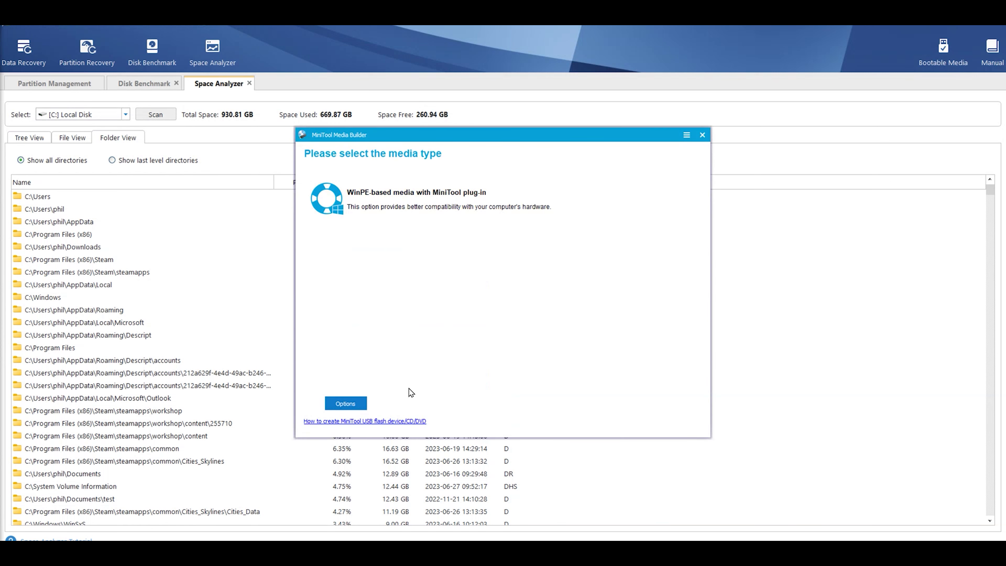